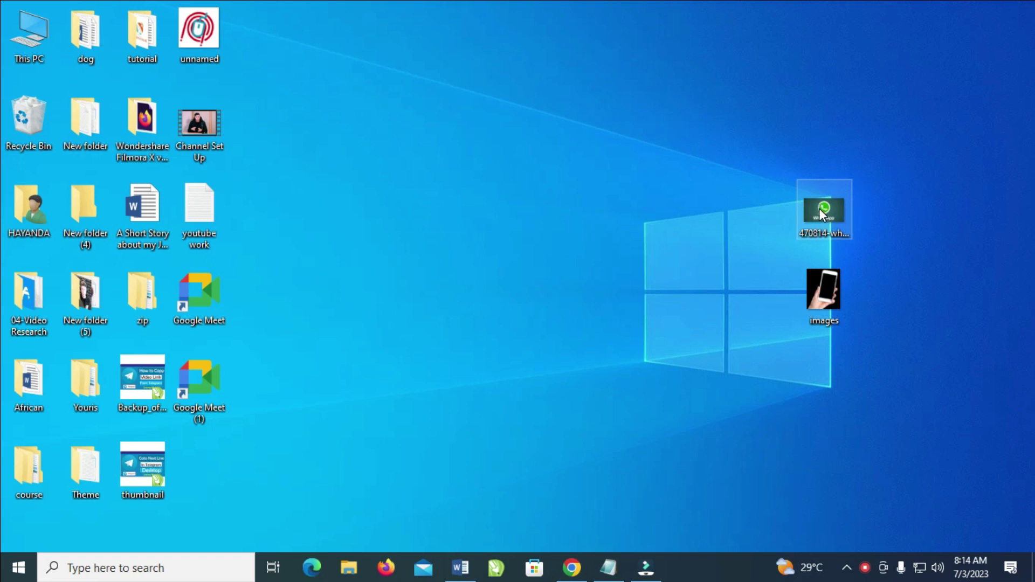
Drag the 470814-whatsapp picture higher up on the desktop, away from the other image
drag(821, 208, 798, 128)
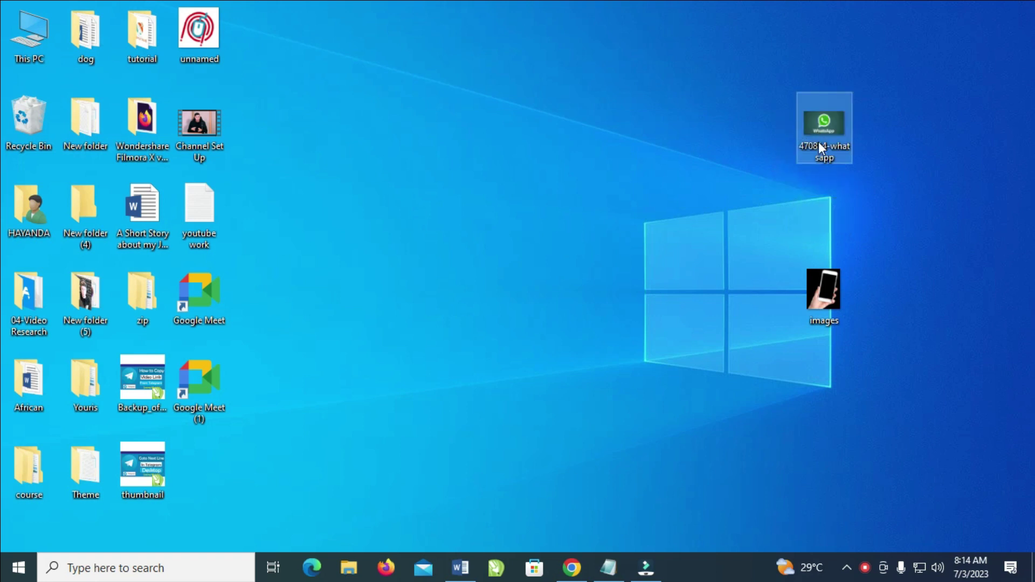
mouse_move(824, 125)
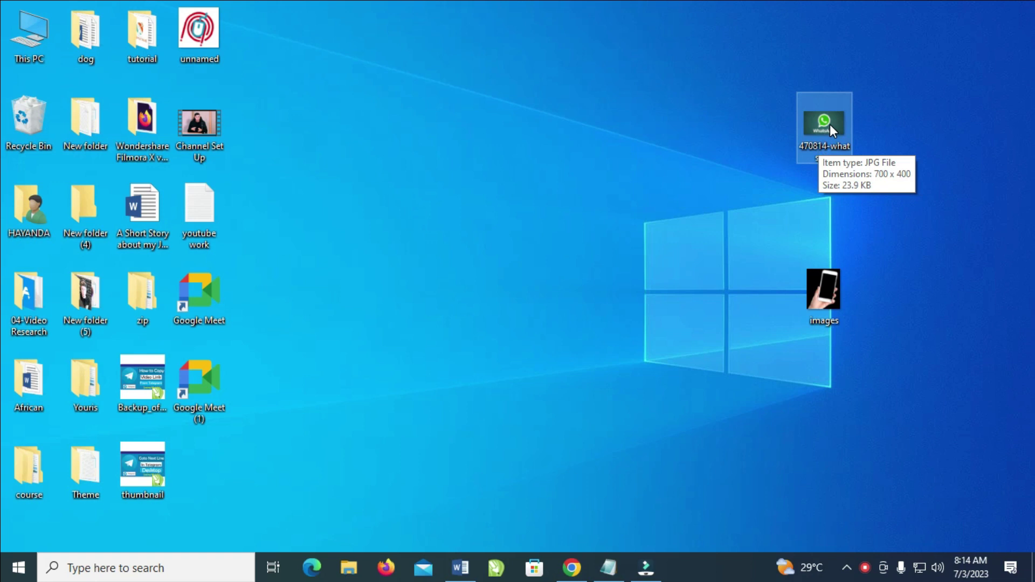
Copy the 470814-whatsapp JPG on the desktop to the clipboard
right_click(830, 124)
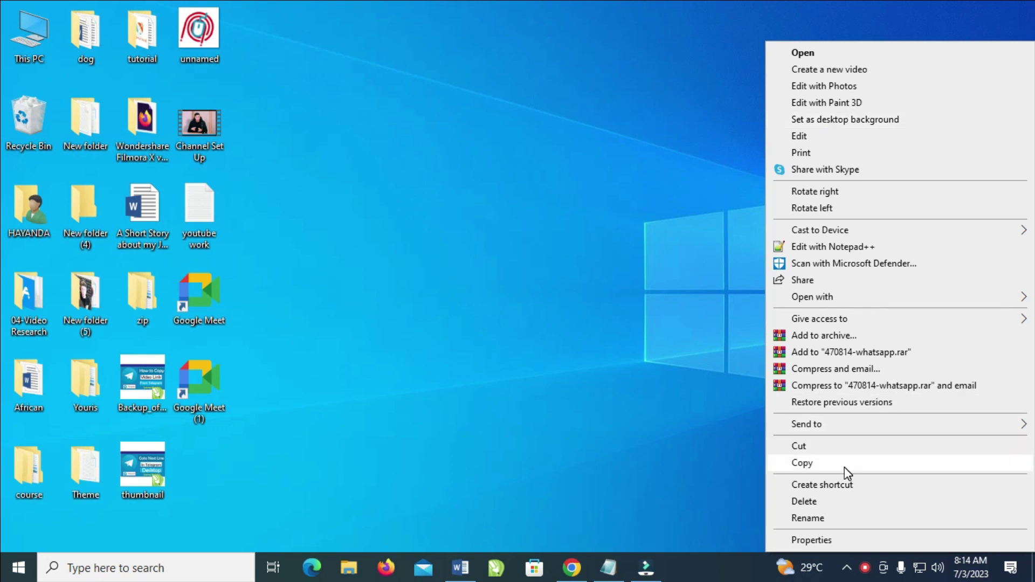
click(831, 467)
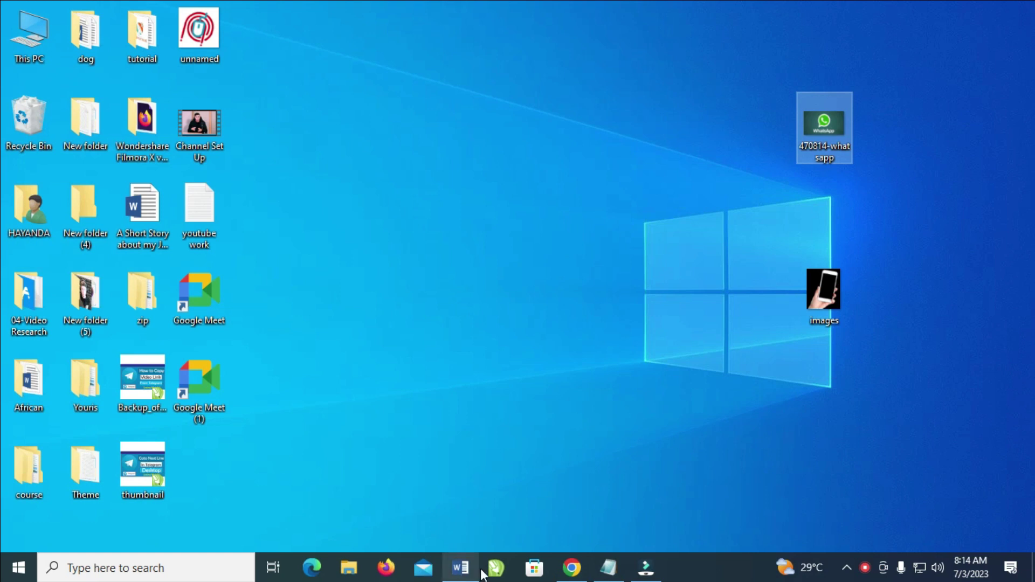
Switch to the story document and place the cursor on the blank line above 'Getting a Space'
click(461, 569)
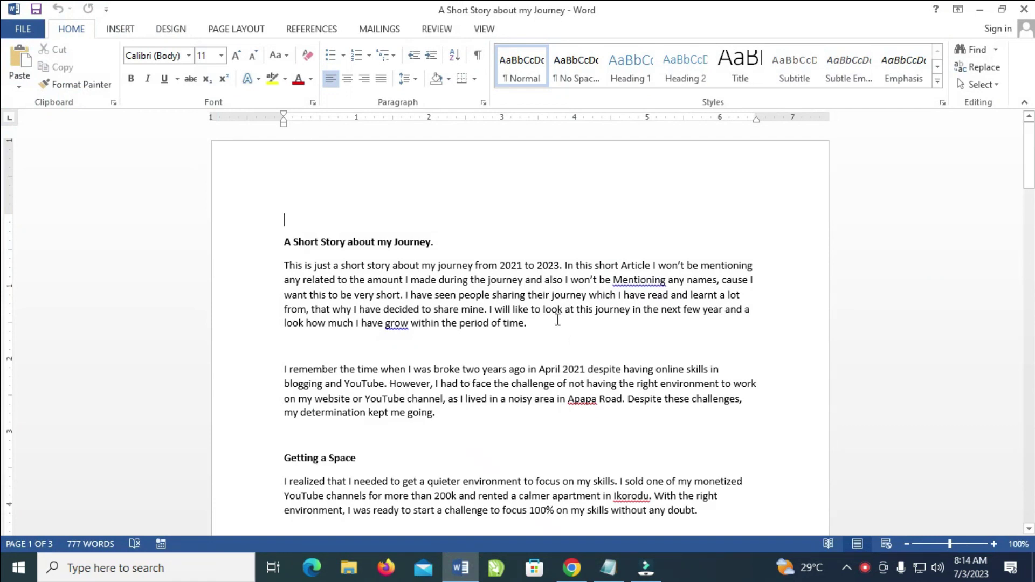
click(302, 435)
Paste the WhatsApp picture onto the blank line above 'Getting a Space'
right_click(292, 436)
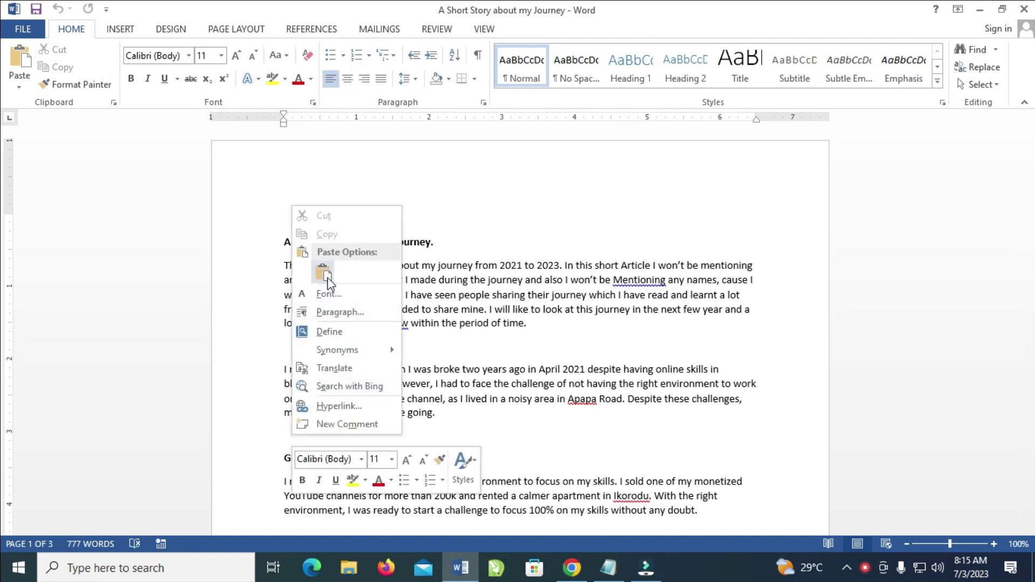
click(327, 276)
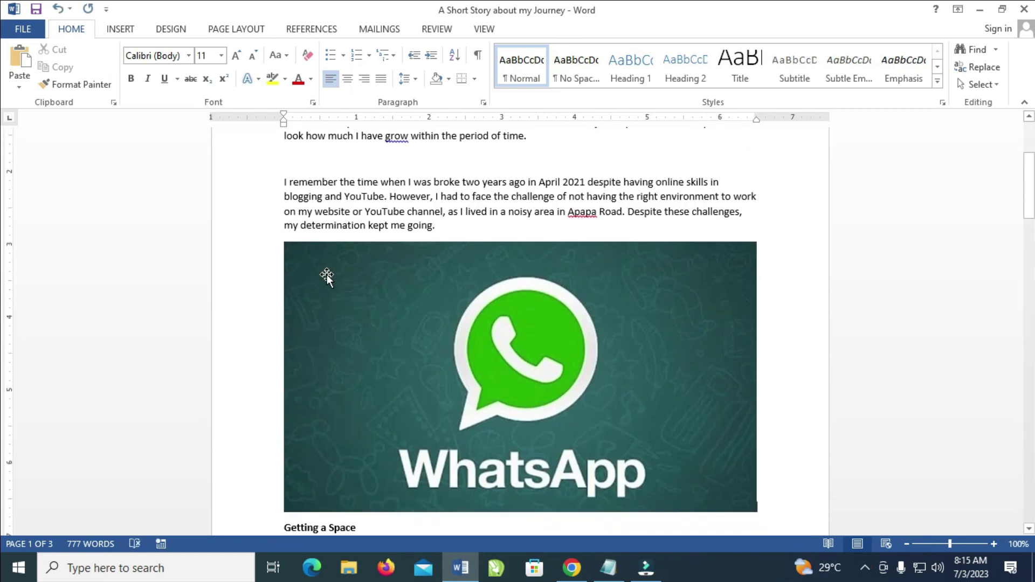
scroll(480, 317, down, 2)
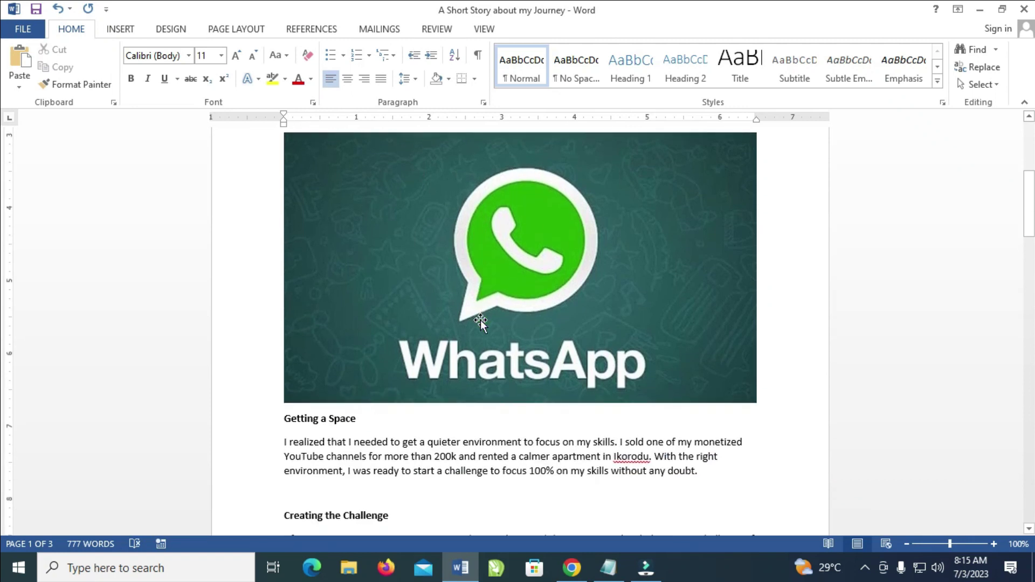
scroll(481, 320, down, 2)
scroll(481, 322, down, 2)
scroll(579, 369, up, 8)
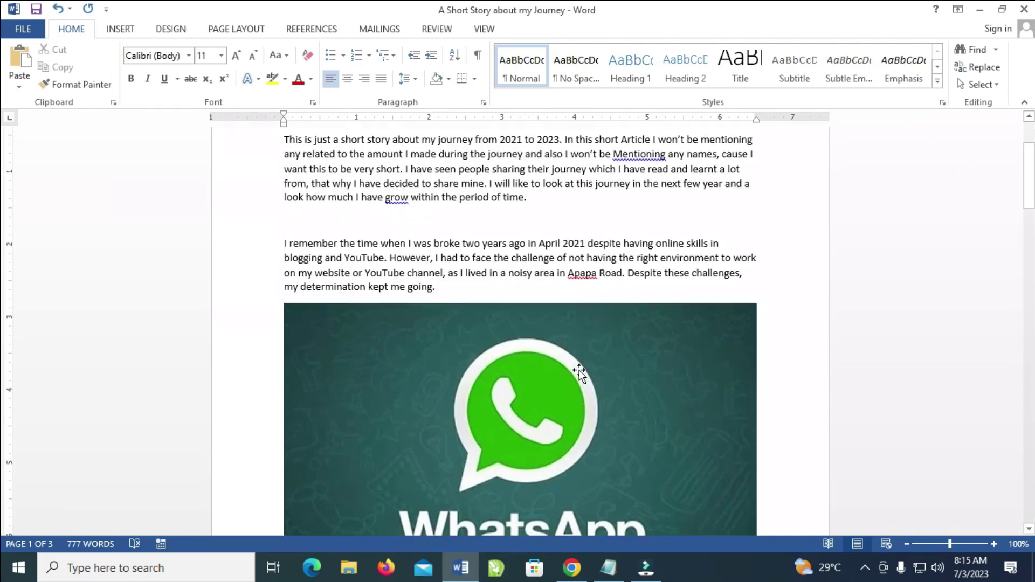
scroll(562, 345, up, 3)
scroll(562, 345, down, 3)
scroll(560, 343, down, 1)
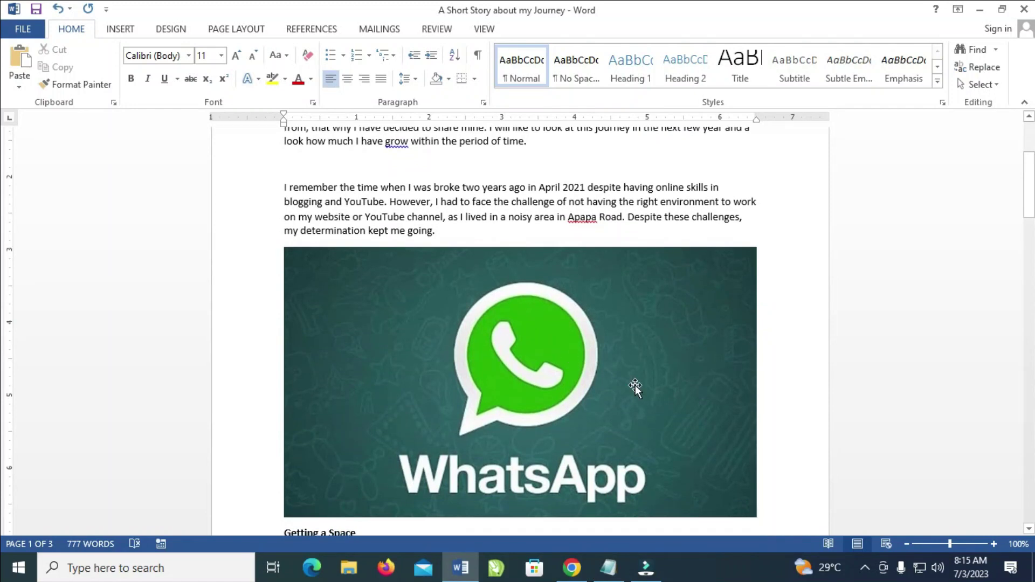
scroll(647, 362, down, 1)
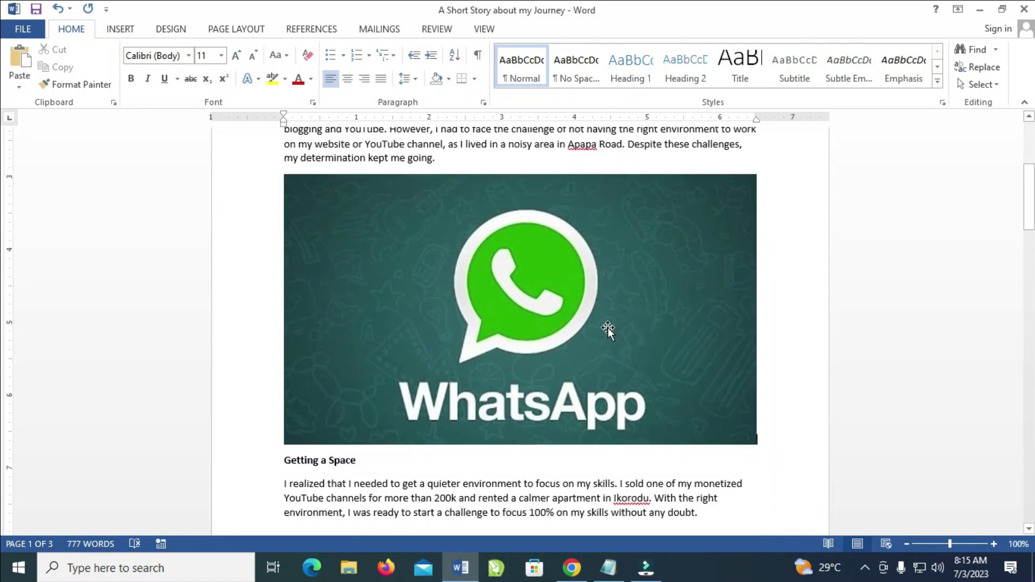
Shrink the WhatsApp picture by dragging its corner inward, narrower than the text width
click(608, 328)
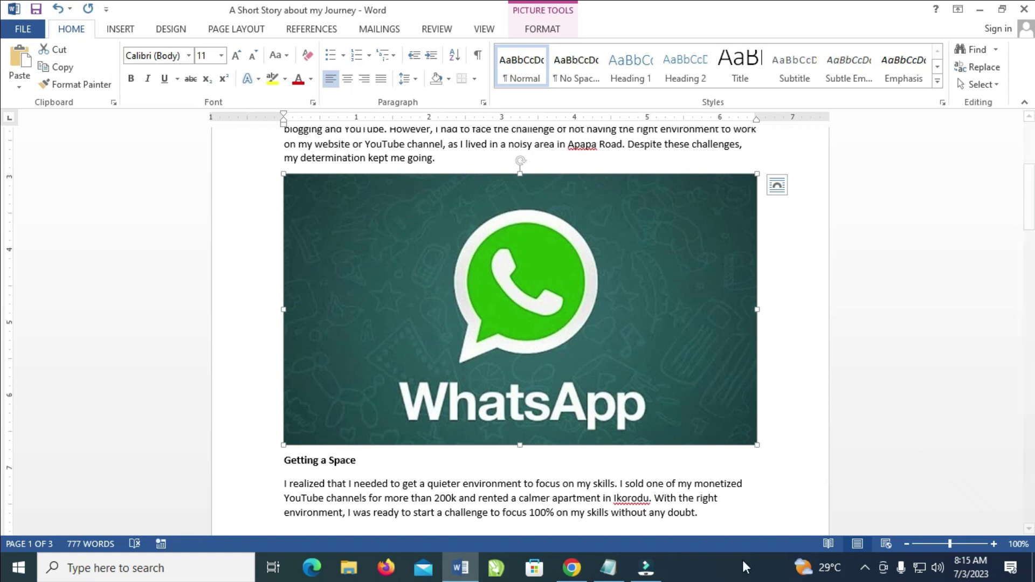
mouse_move(758, 445)
mouse_down()
mouse_move(648, 381)
mouse_move(488, 322)
mouse_move(547, 326)
mouse_move(640, 377)
mouse_up()
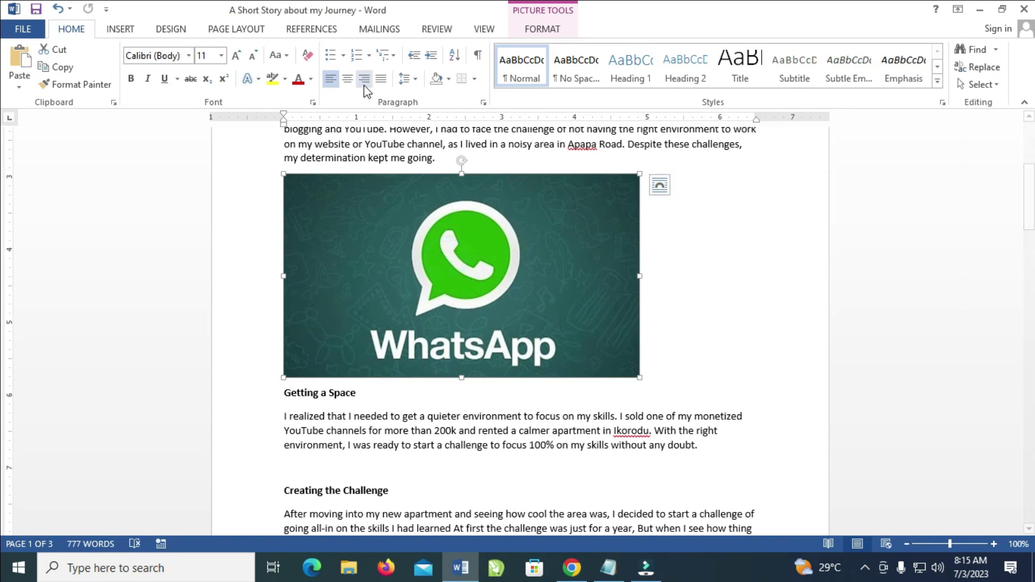
Center the selected WhatsApp picture with the Home tab's Center alignment
click(348, 79)
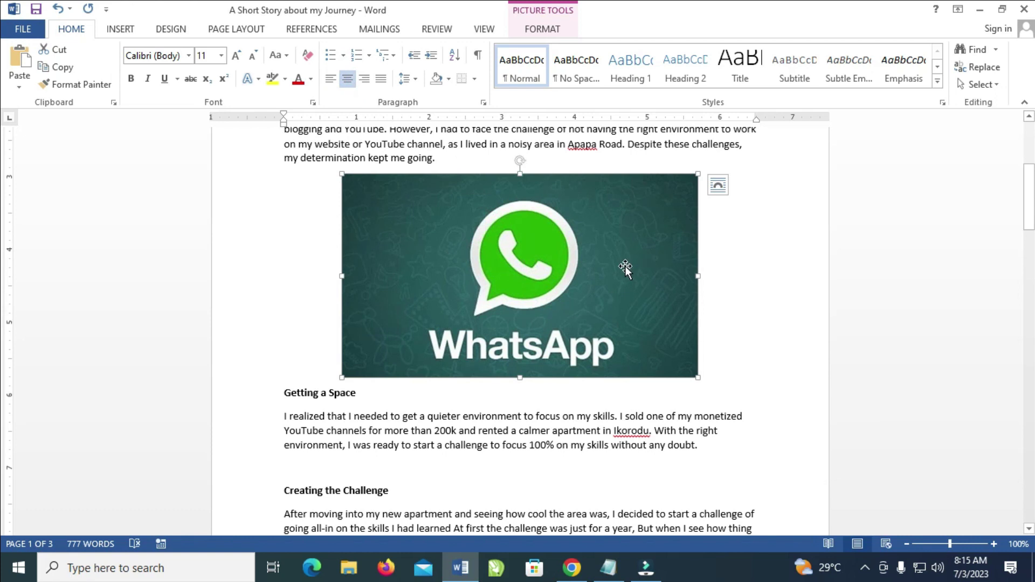